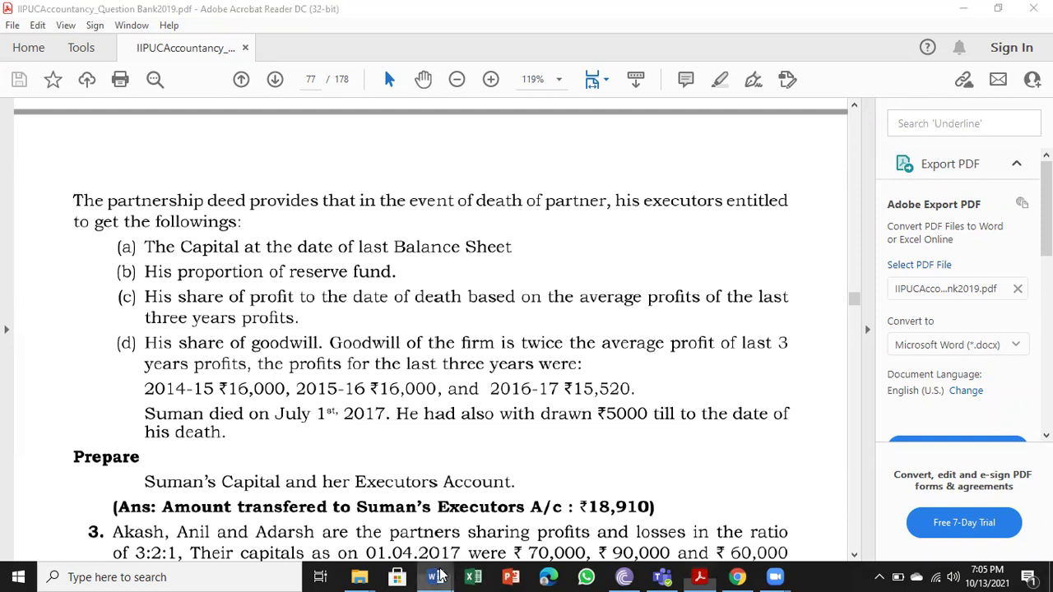
Step: Switch from the PDF question to the Word 'Death of a partner solutions' document
click(404, 531)
Step: Append ' / 3 years' after 15,520 in Note-1's average-profit formula and save
scroll(328, 440, down, 3)
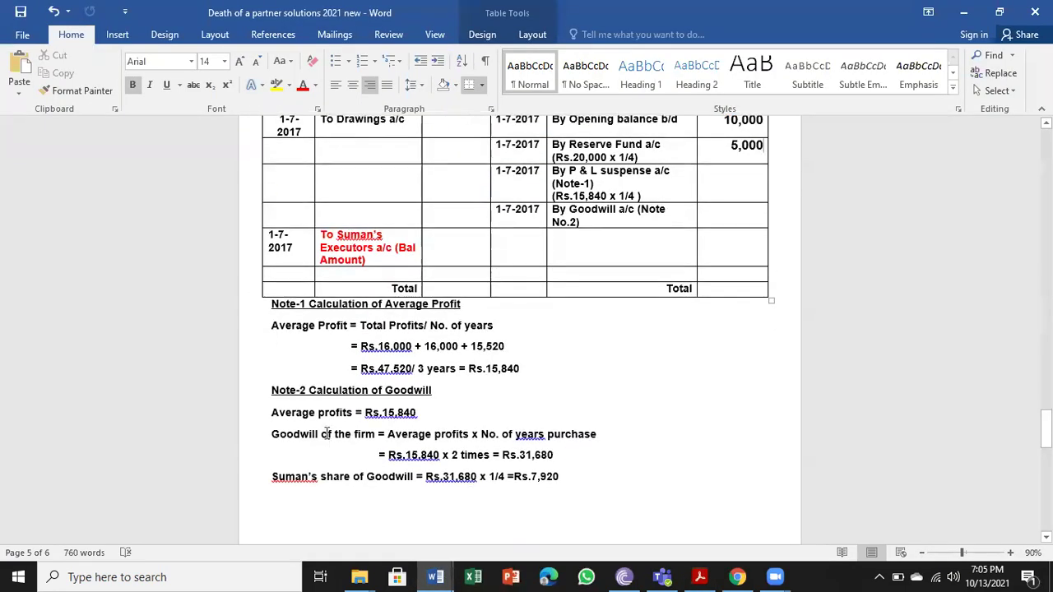
drag(272, 308, 493, 327)
click(489, 391)
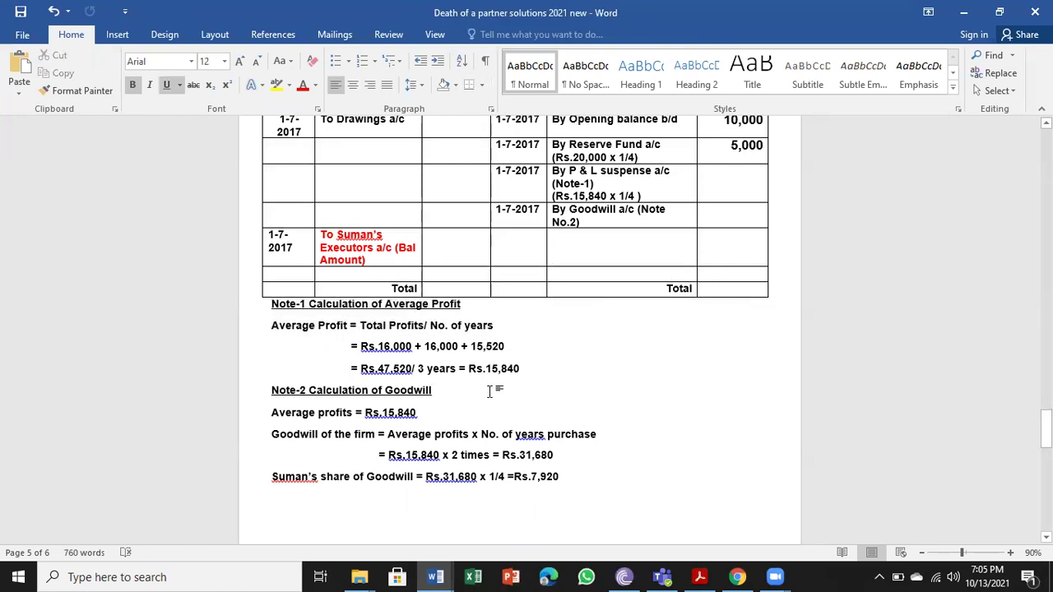
drag(361, 326, 482, 334)
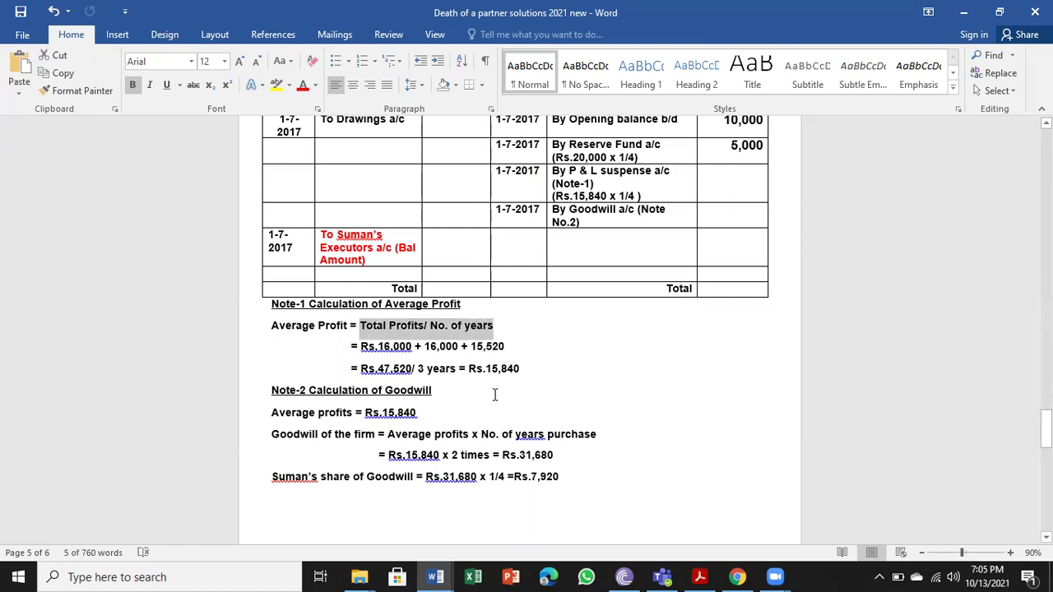
click(494, 394)
drag(356, 347, 506, 350)
click(506, 350)
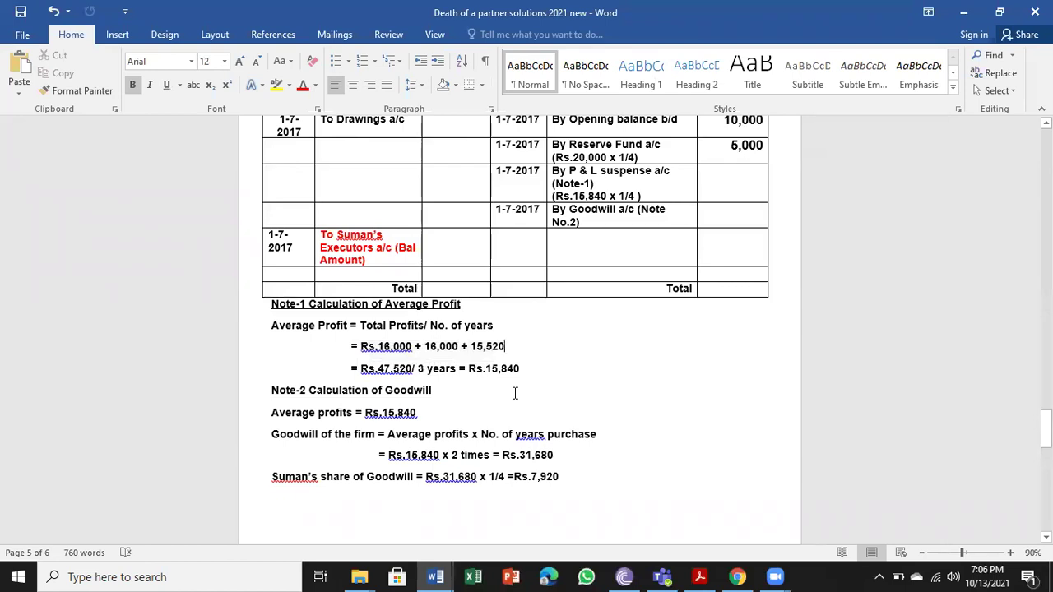
text(/ 3 years)
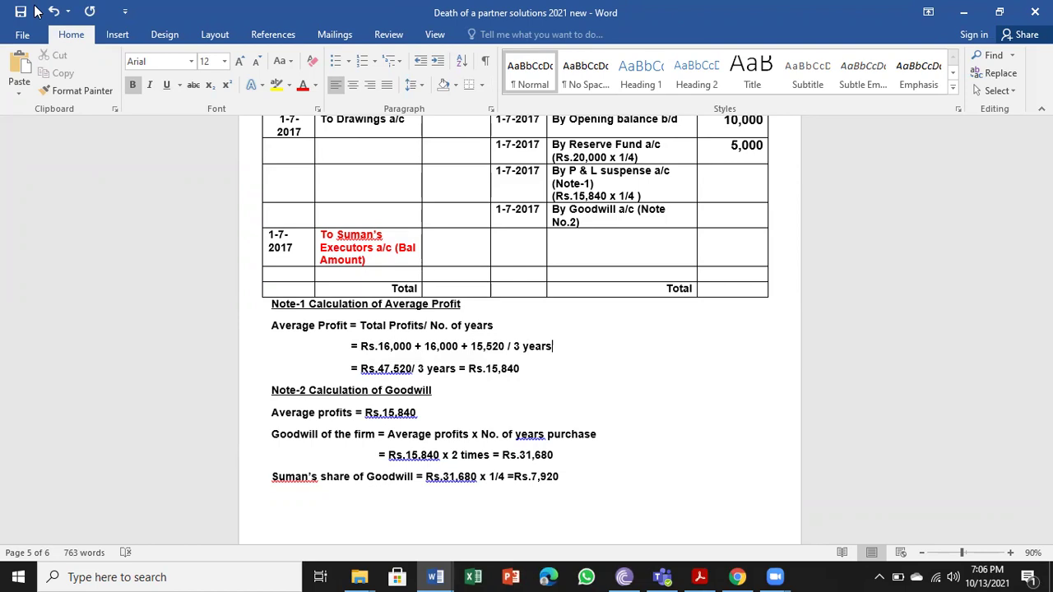
key(ctrl+s)
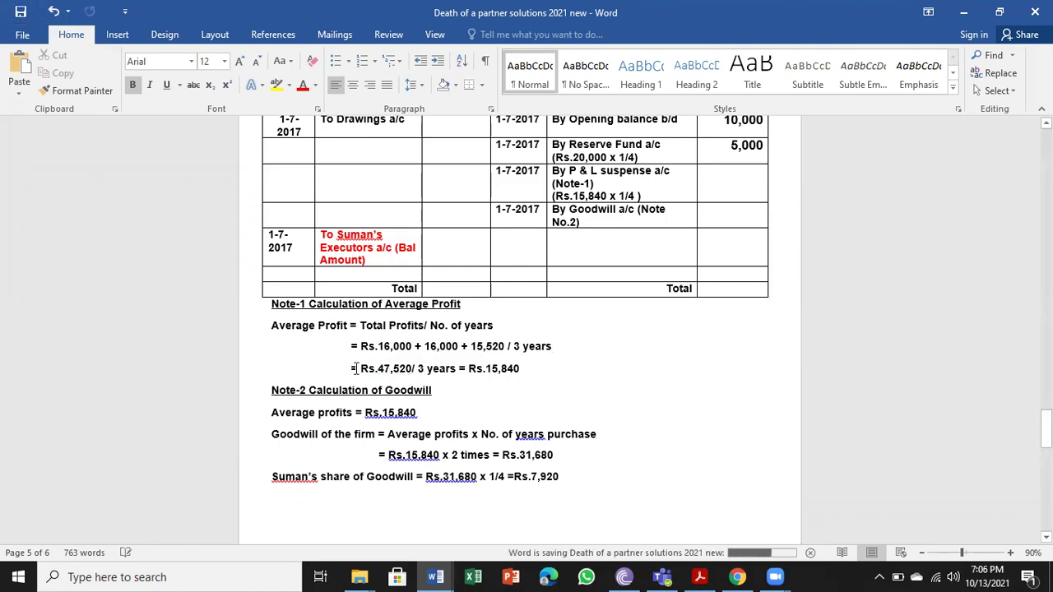
Step: Review the Rs.47,520 total, the 15,840 average and the P & L suspense working
drag(361, 369, 411, 368)
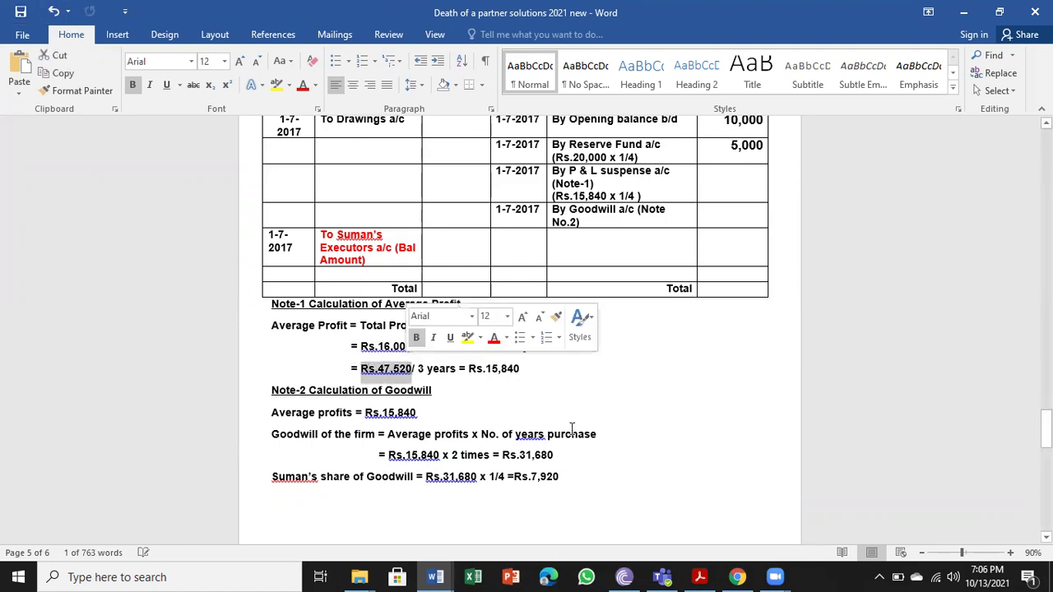
click(607, 463)
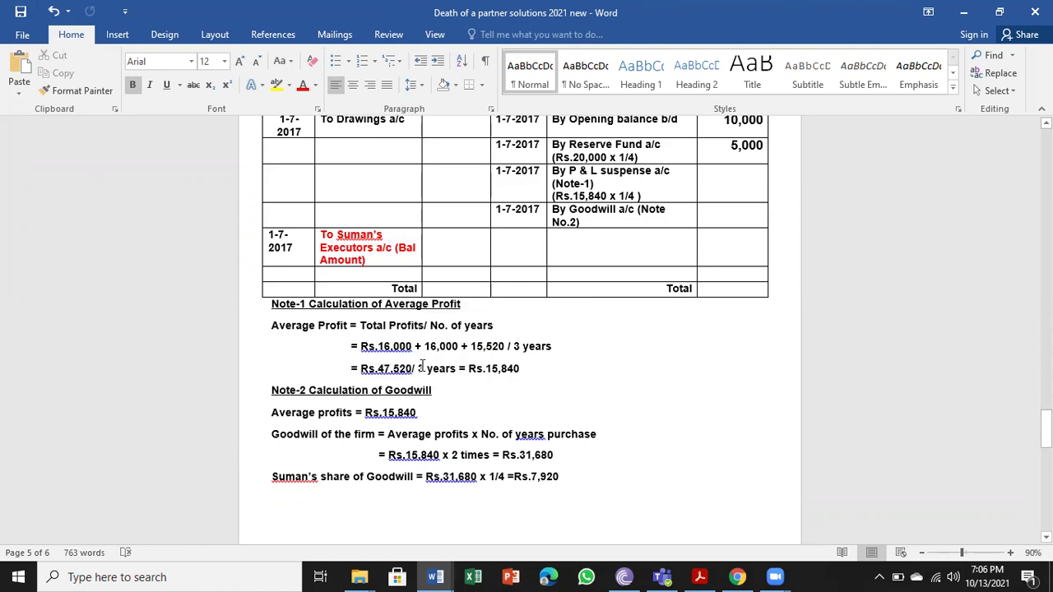
drag(417, 368, 526, 368)
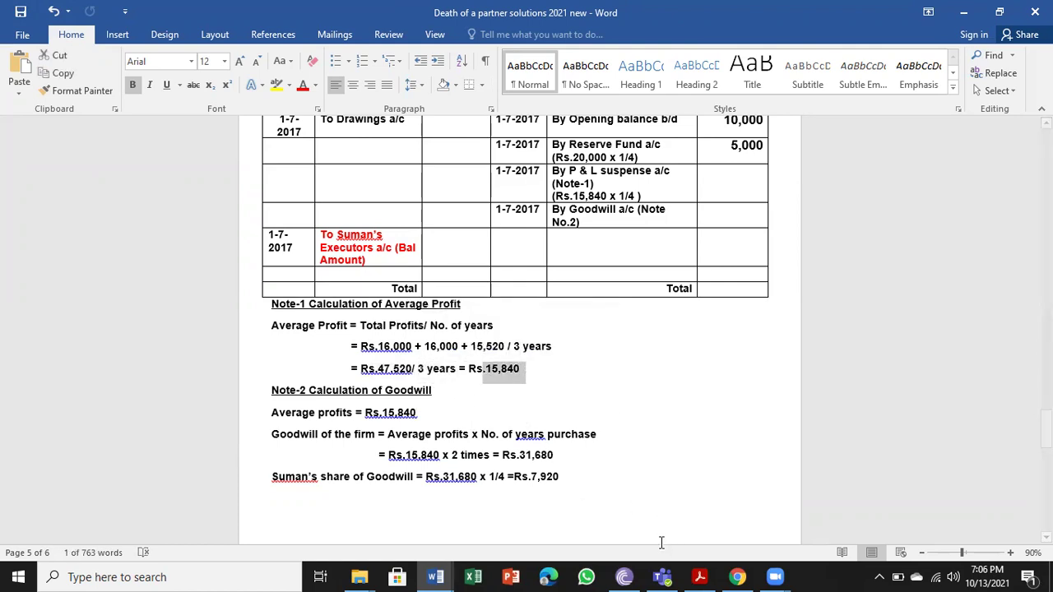
click(484, 442)
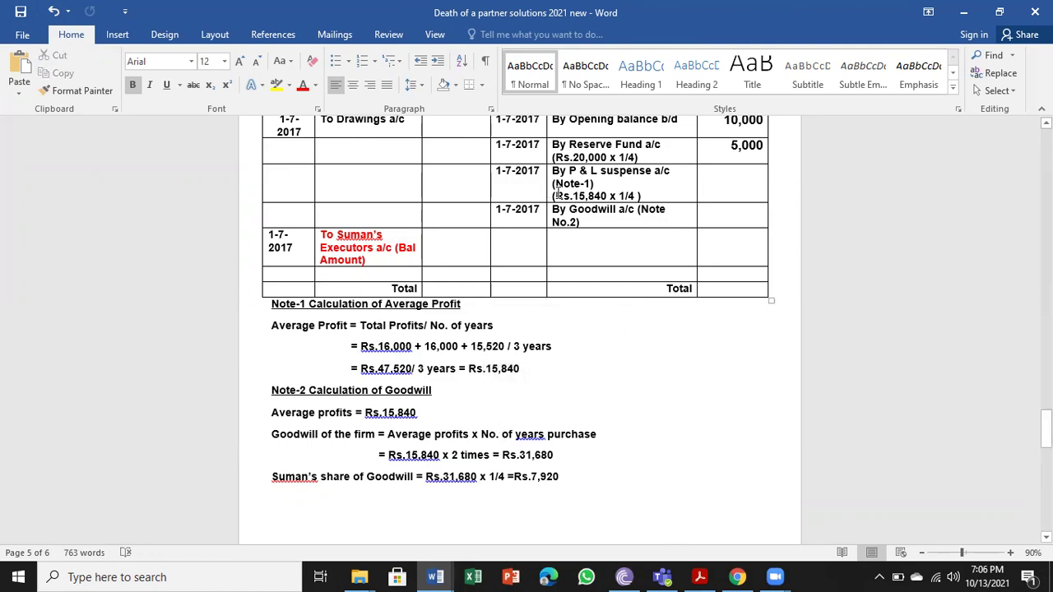
mouse_move(622, 201)
mouse_down()
mouse_move(659, 206)
mouse_move(643, 194)
mouse_move(553, 195)
mouse_up()
click(634, 195)
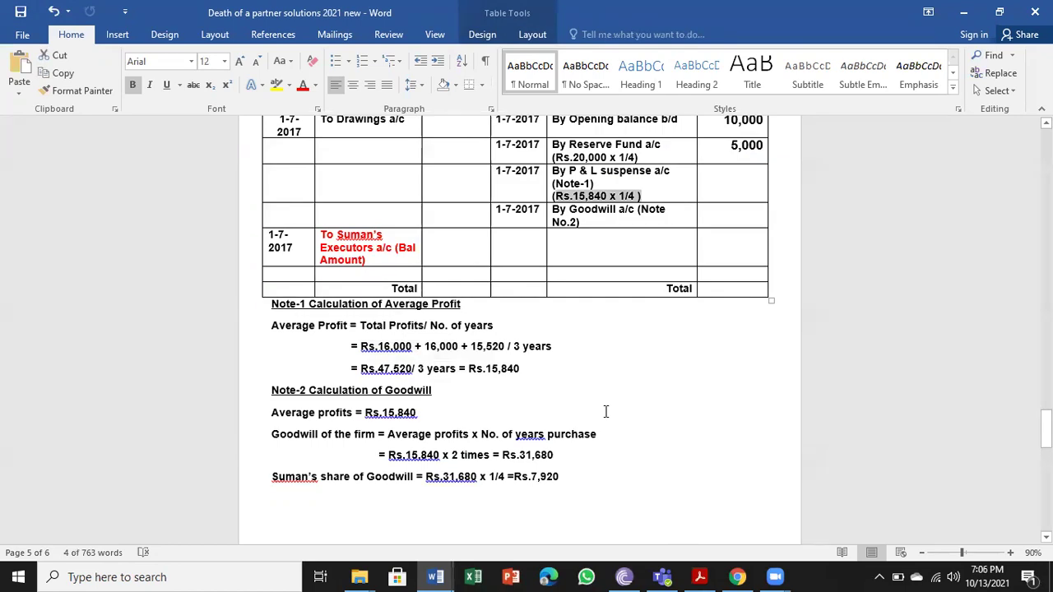
Step: Enter 3,960 as the P & L suspense credit, save, and delete the goodwill row wording
click(761, 447)
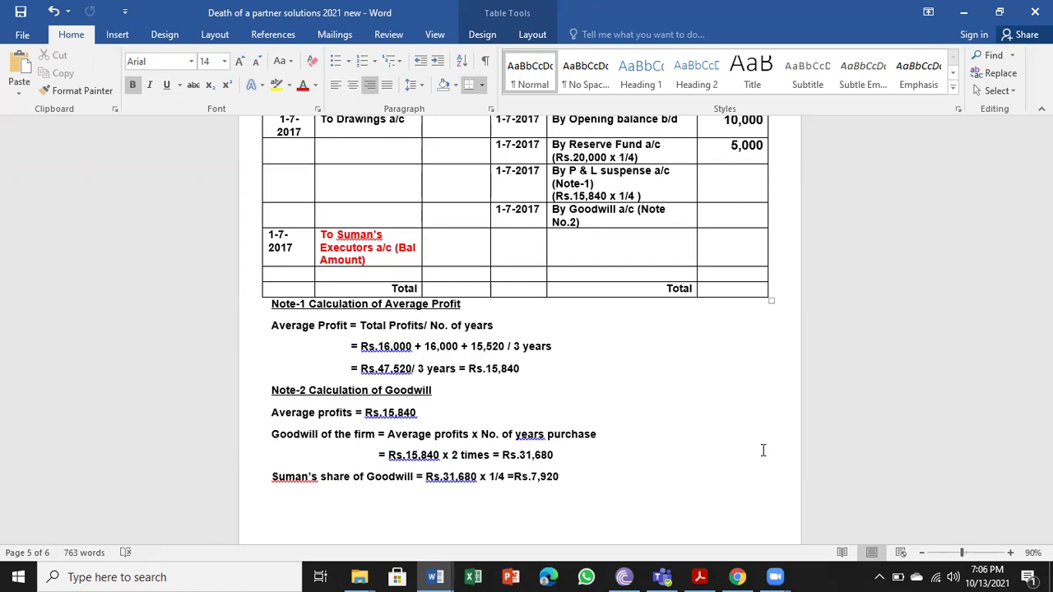
text(3,960)
key(ctrl+s)
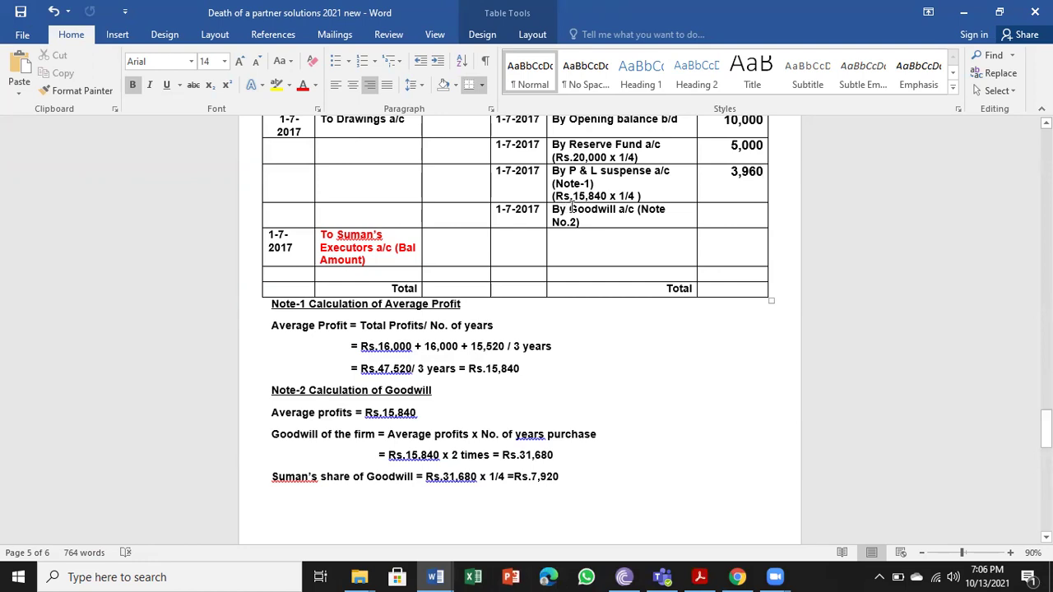
drag(570, 208, 581, 222)
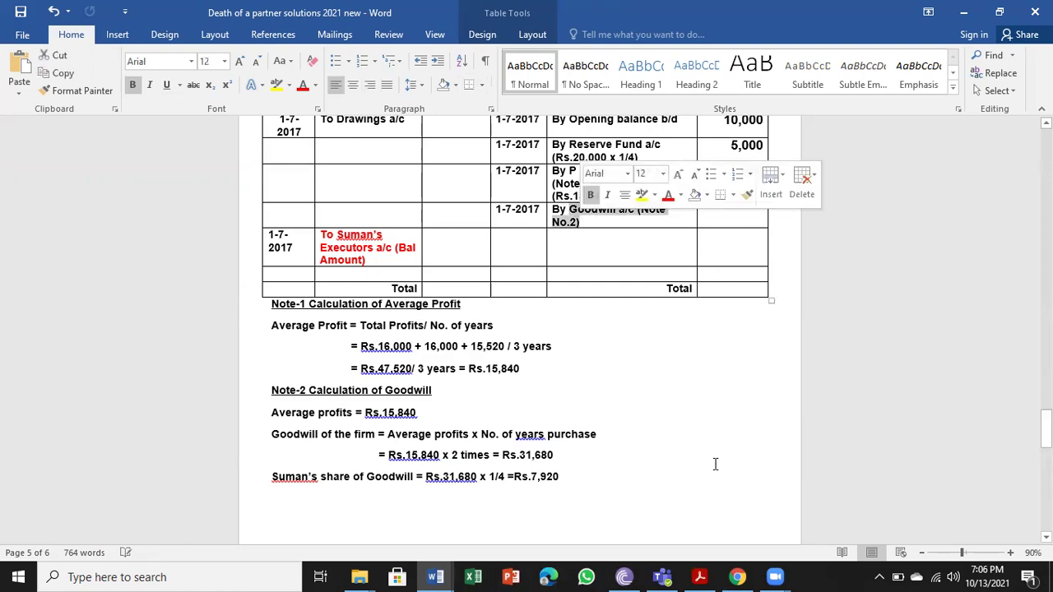
key(BackSpace)
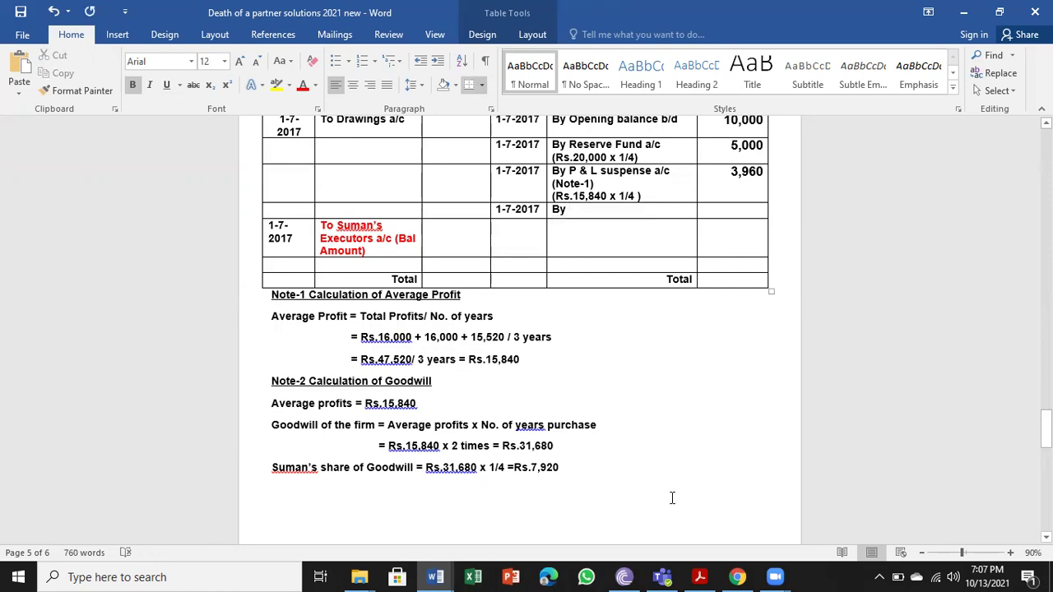
drag(272, 360, 428, 386)
click(345, 403)
drag(271, 403, 604, 436)
click(484, 498)
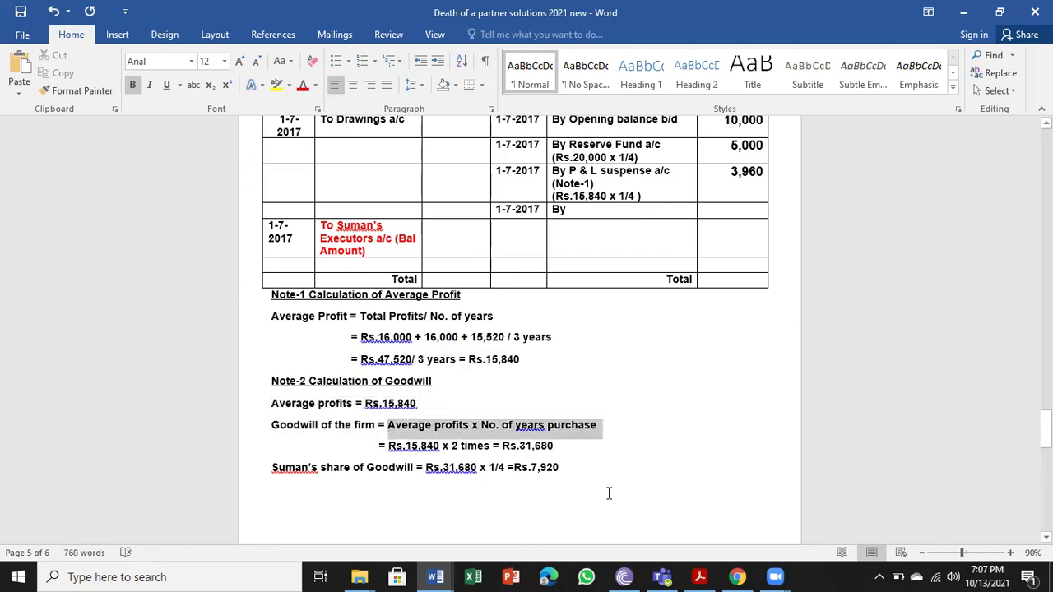
click(415, 484)
drag(388, 445, 491, 448)
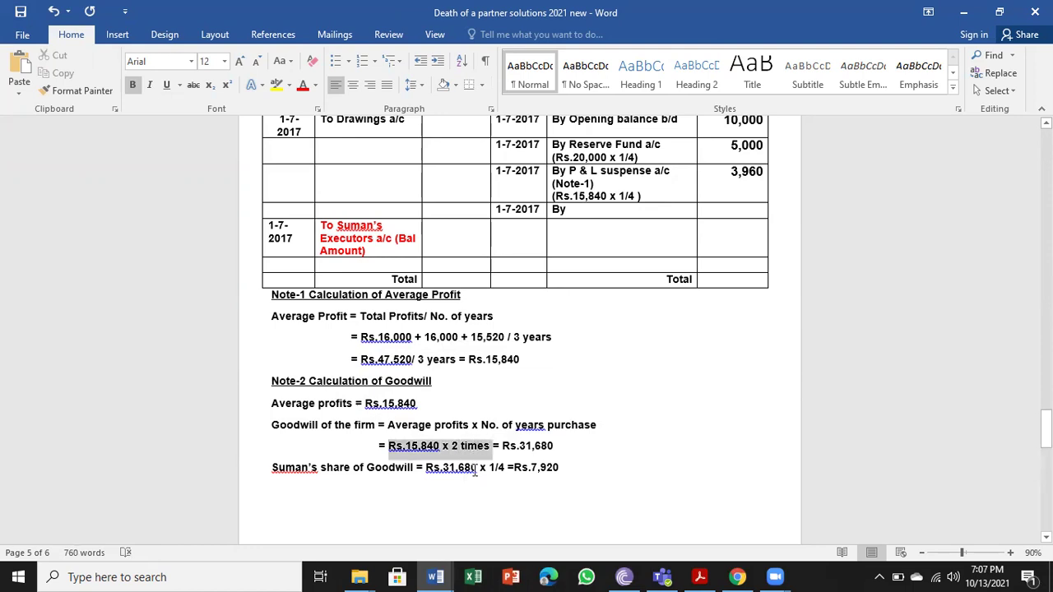
click(483, 512)
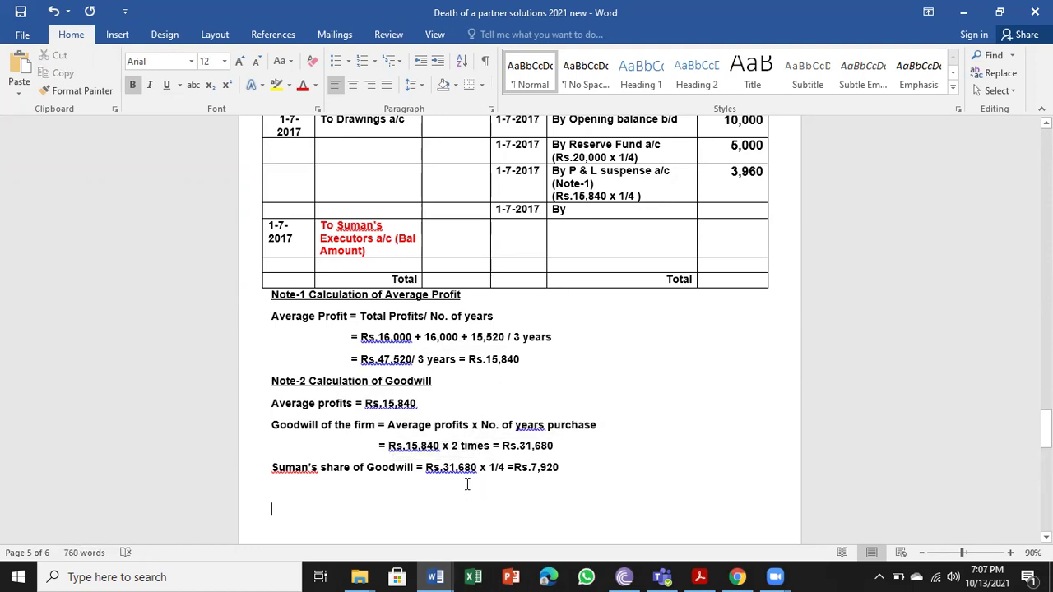
double_click(521, 445)
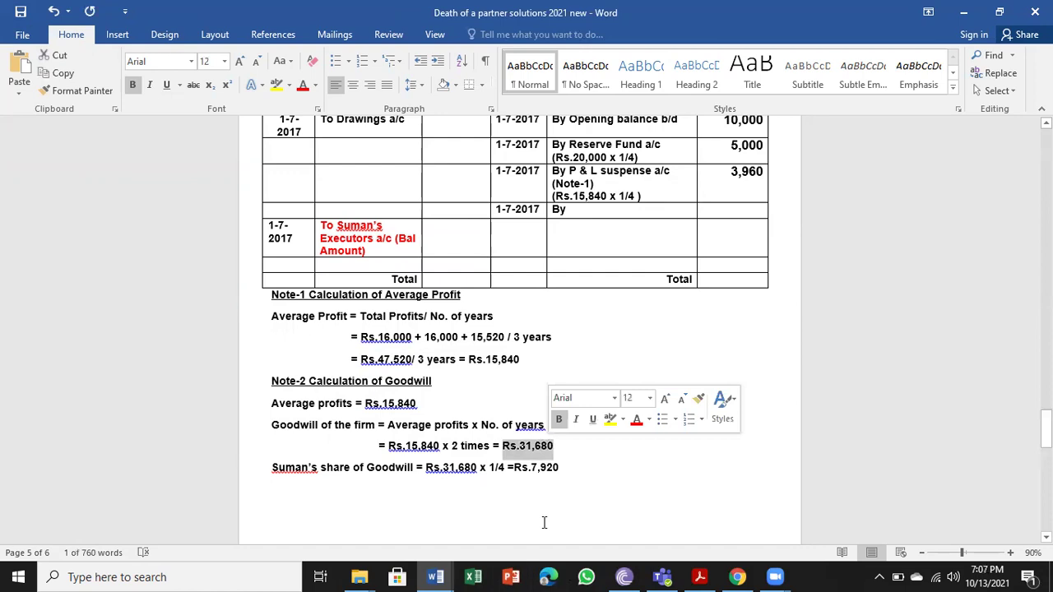
click(272, 507)
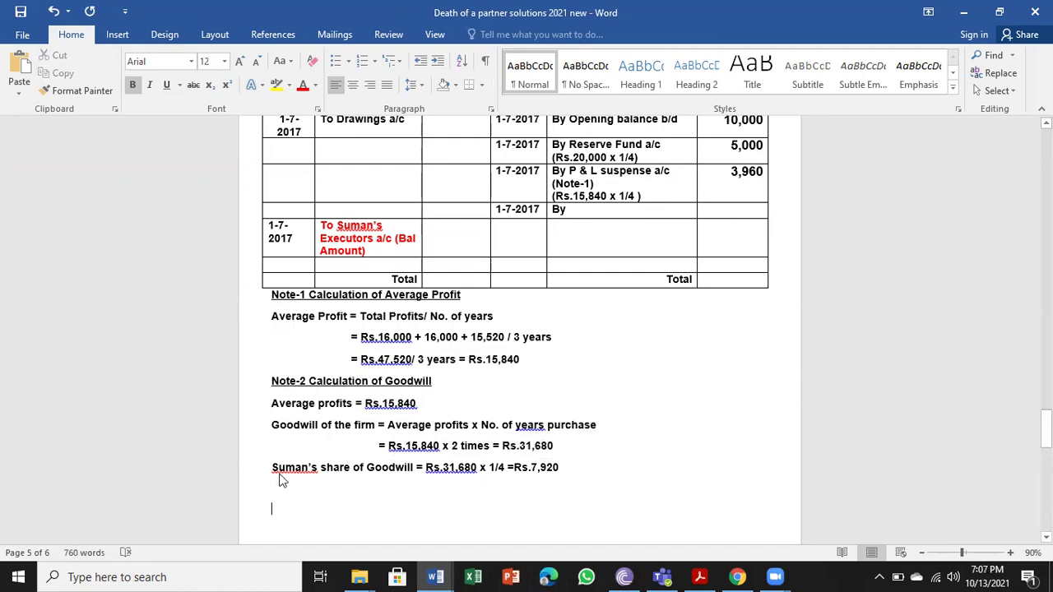
mouse_move(272, 457)
mouse_down()
mouse_move(346, 482)
mouse_move(527, 485)
mouse_move(567, 499)
mouse_move(271, 469)
mouse_up()
click(568, 499)
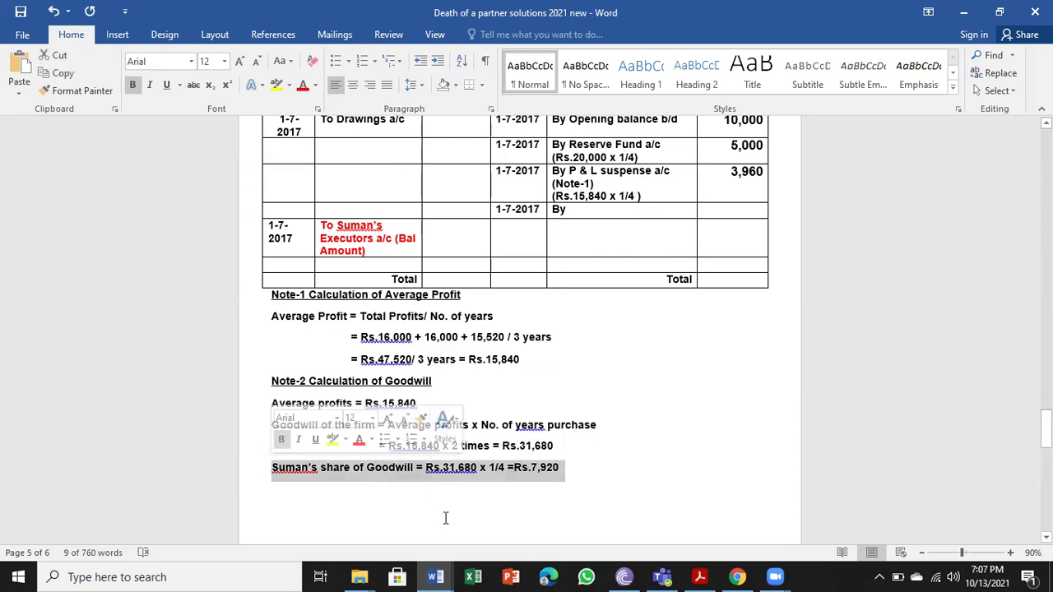
click(564, 487)
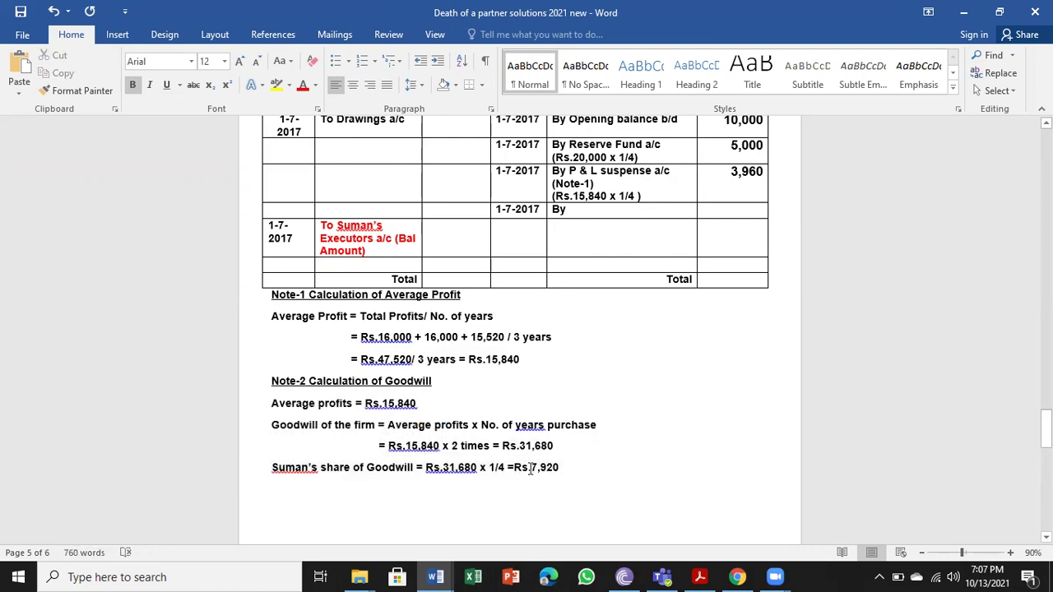
double_click(536, 467)
click(574, 512)
click(1010, 552)
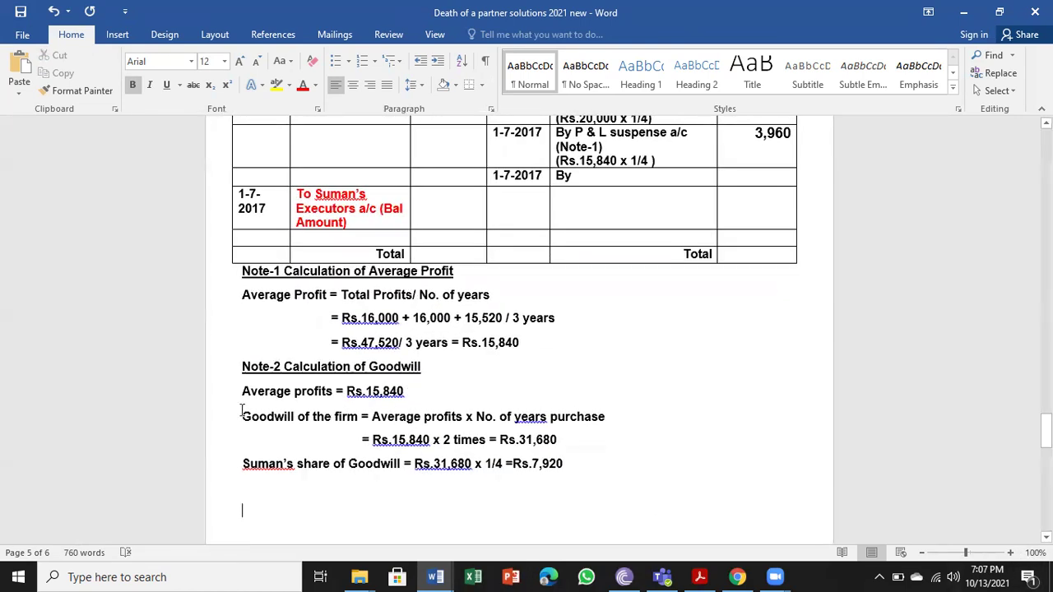
Step: Add the note 'Goodwill of Suman written off to Pavan and Madan in their P & L ratio 2: 1 = 3'
key(BackSpace)
text(Goow)
key(BackSpace)
text(dwill of Su)
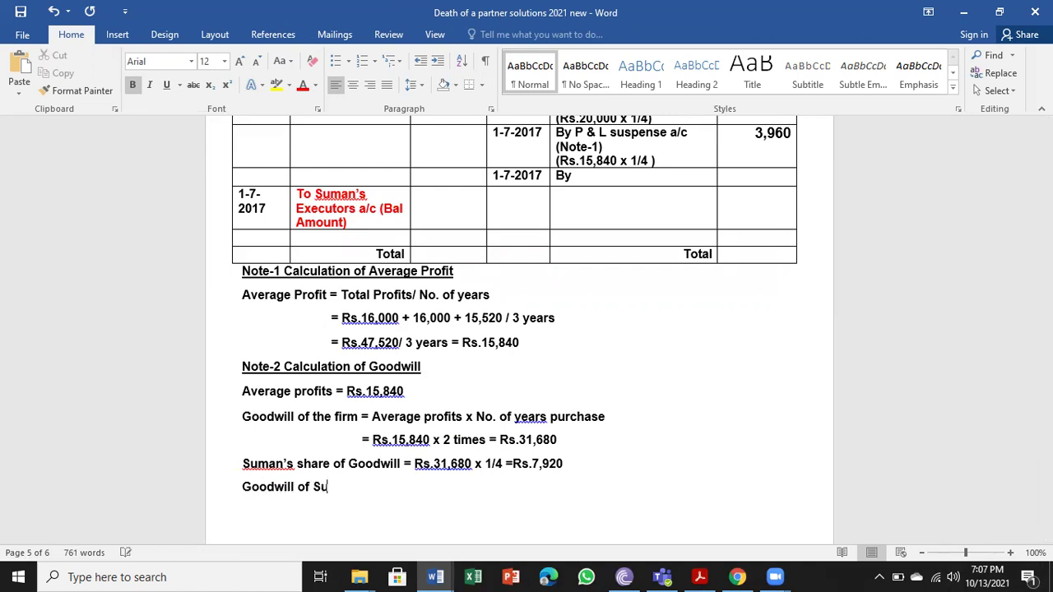
text(man written off to )
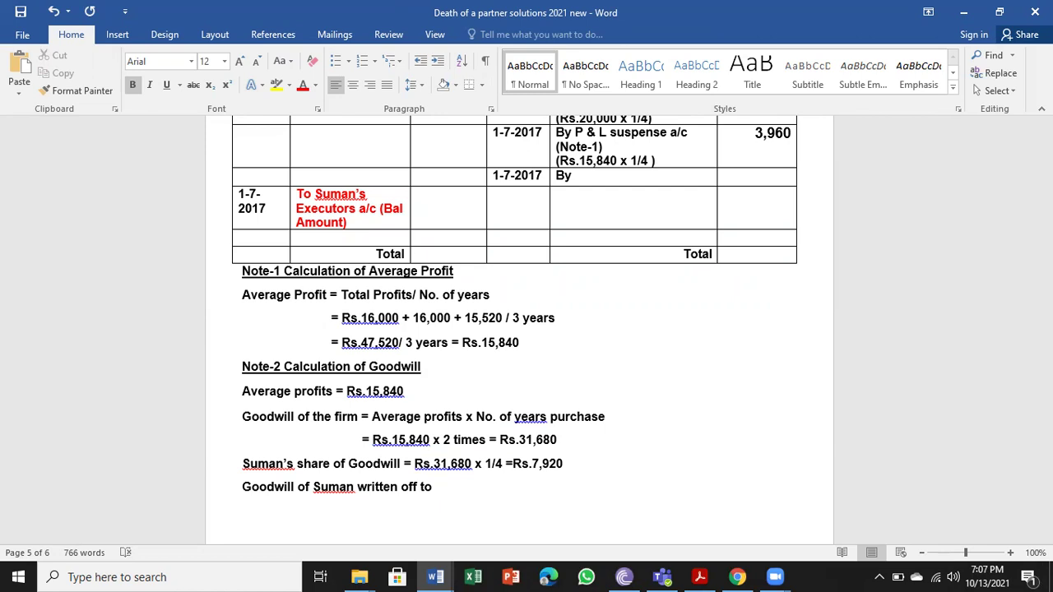
text(Pavan and Madam)
key(BackSpace)
text(n in their P &)
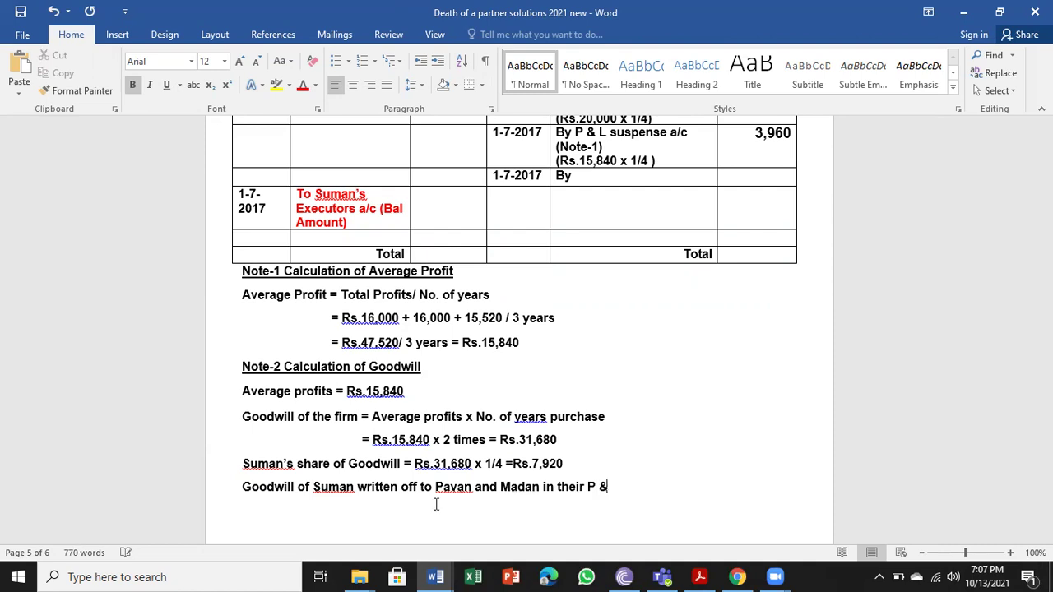
text( L ratio 2: 1 = 3)
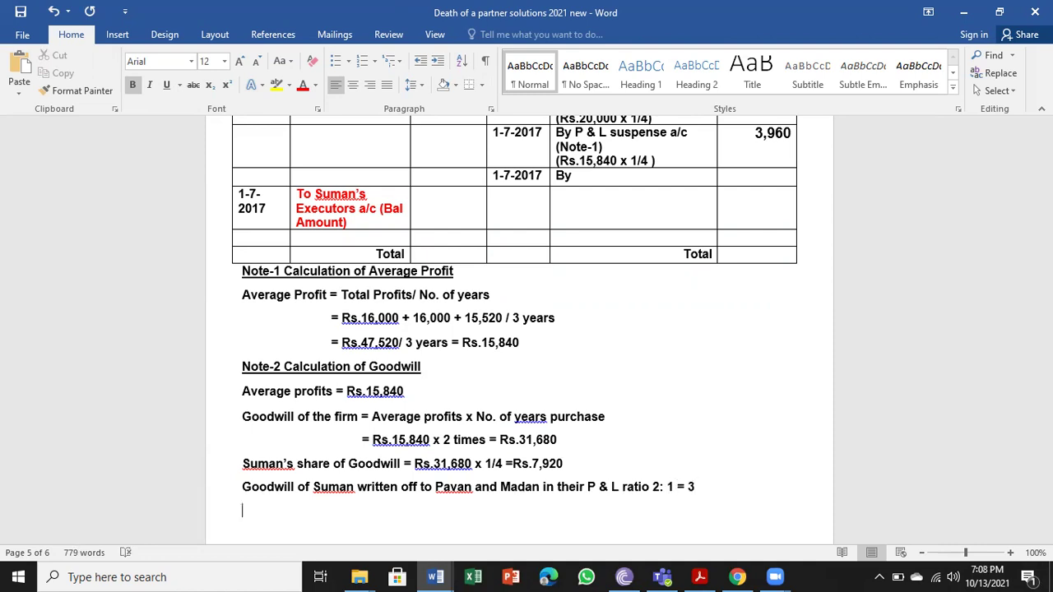
Step: Add share lines Pavan = Rs.7,920 x 2/3 = 5,280 and Madan = Rs.7,920 x 1/3 = Rs.2,640, then save
key(Return)
text(p)
key(BackSpace)
text(Pavan =Rs.7)
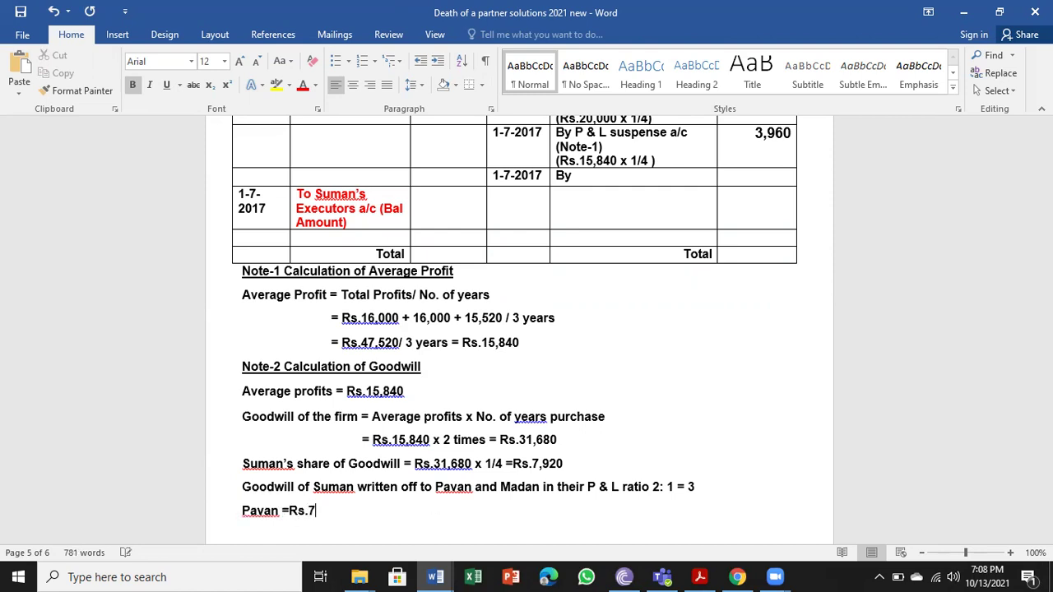
text(,920 x 2/3 =)
text(5,)
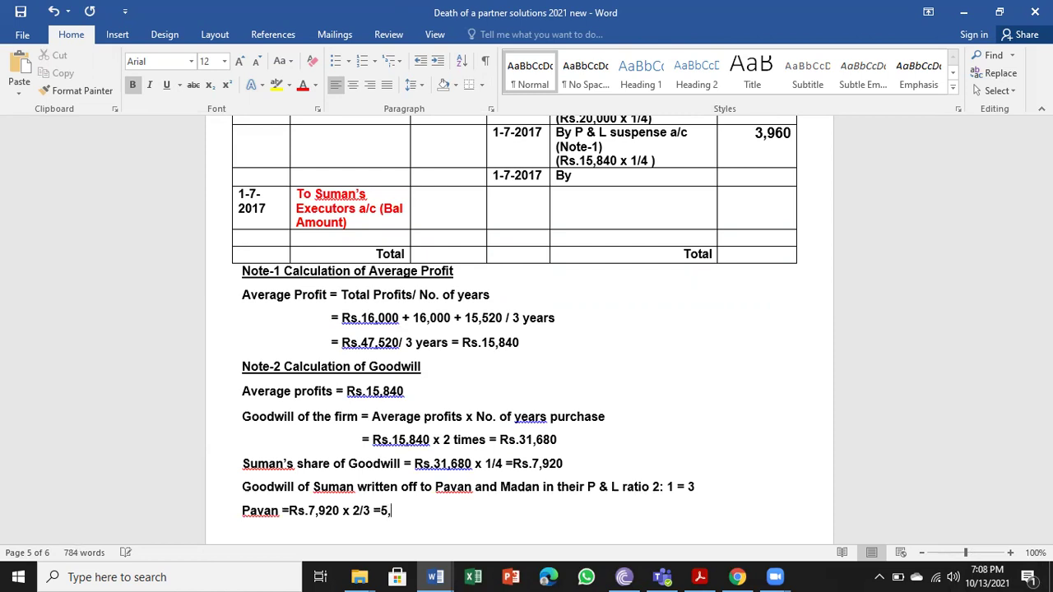
text(28)
key(BackSpace)
text(80 Rs.)
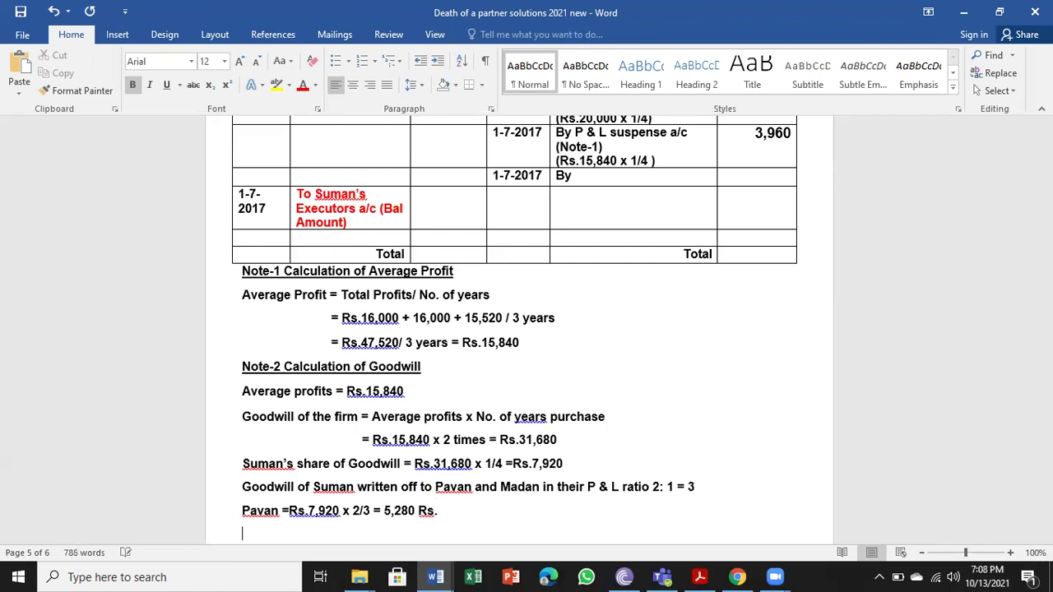
key(Return)
text(Madan = Rs.7,920 x )
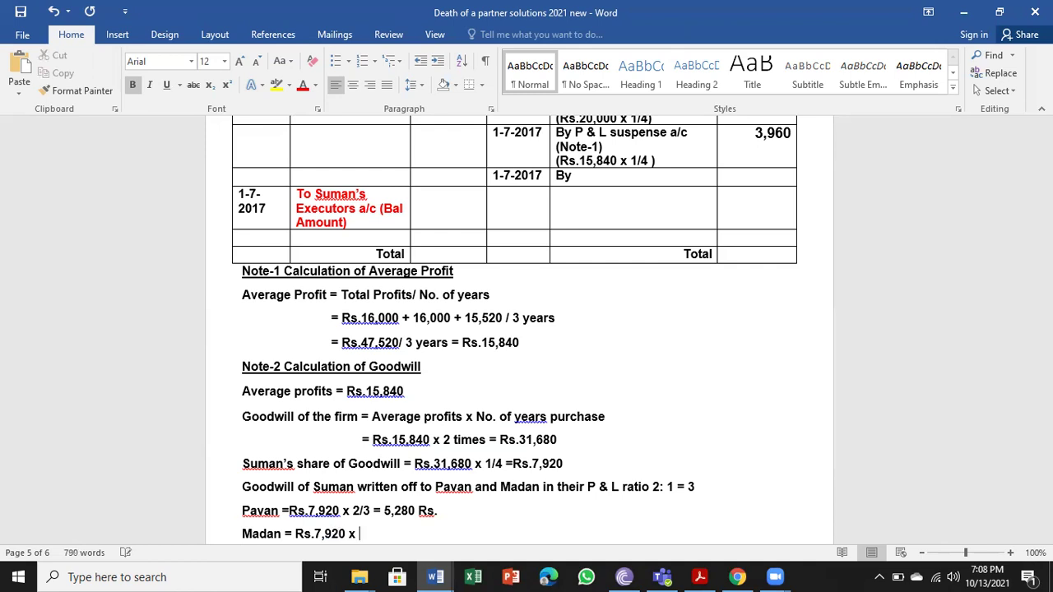
text(1/3 = Rs.)
text(2,640)
click(20, 11)
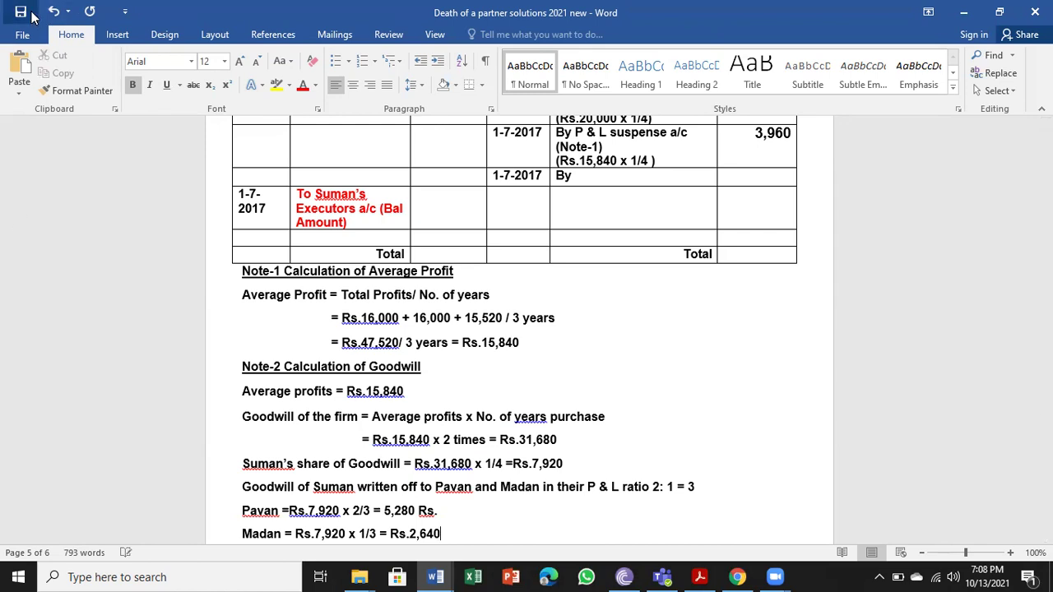
Step: Enter 'By Pavan's capital a/c' with amount 5,280 on the credit side
click(650, 242)
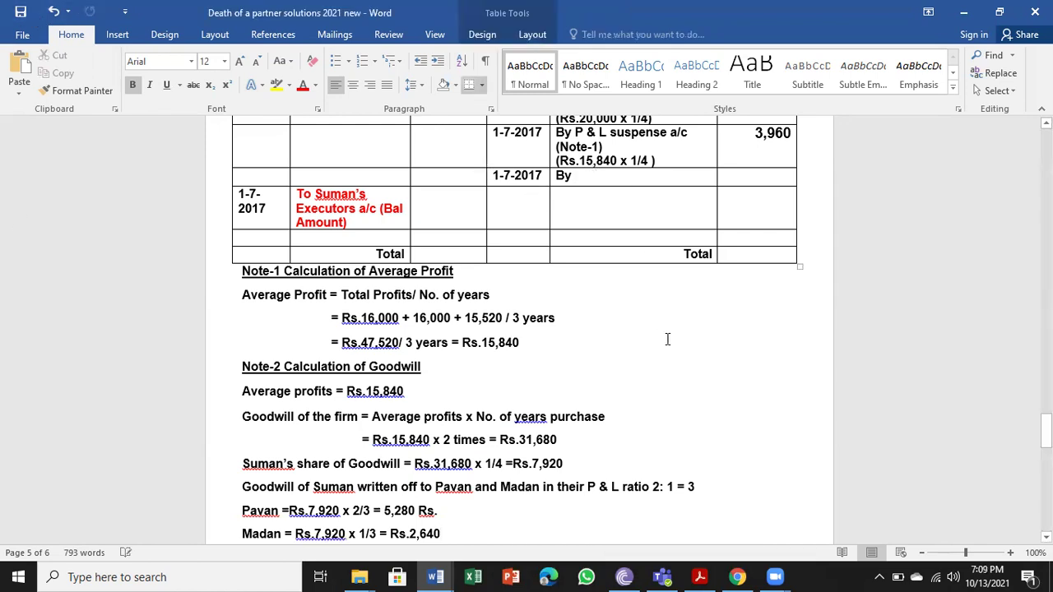
text(Pavan)
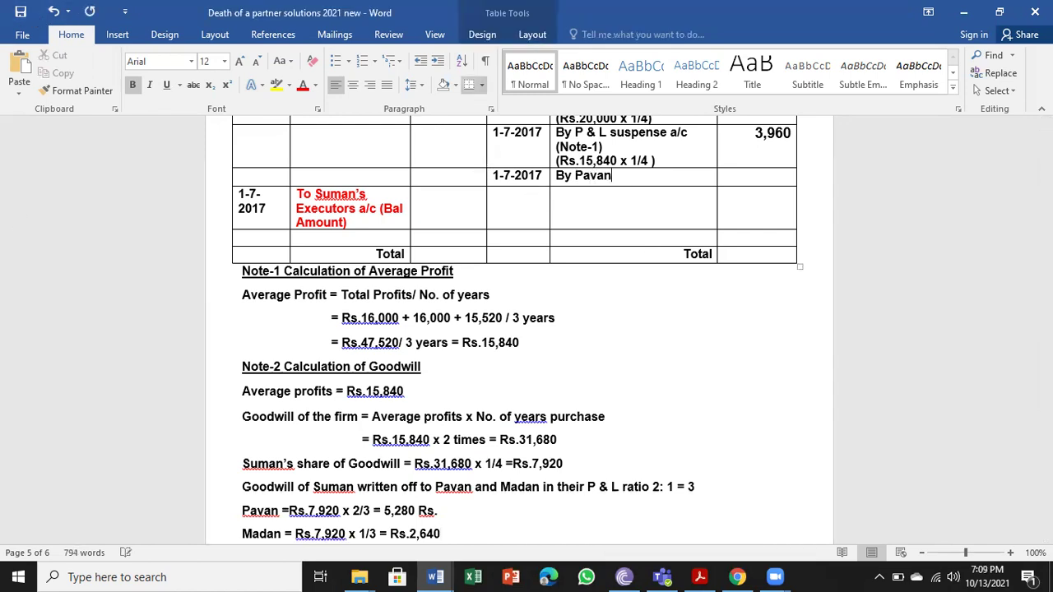
text('s capital a/c)
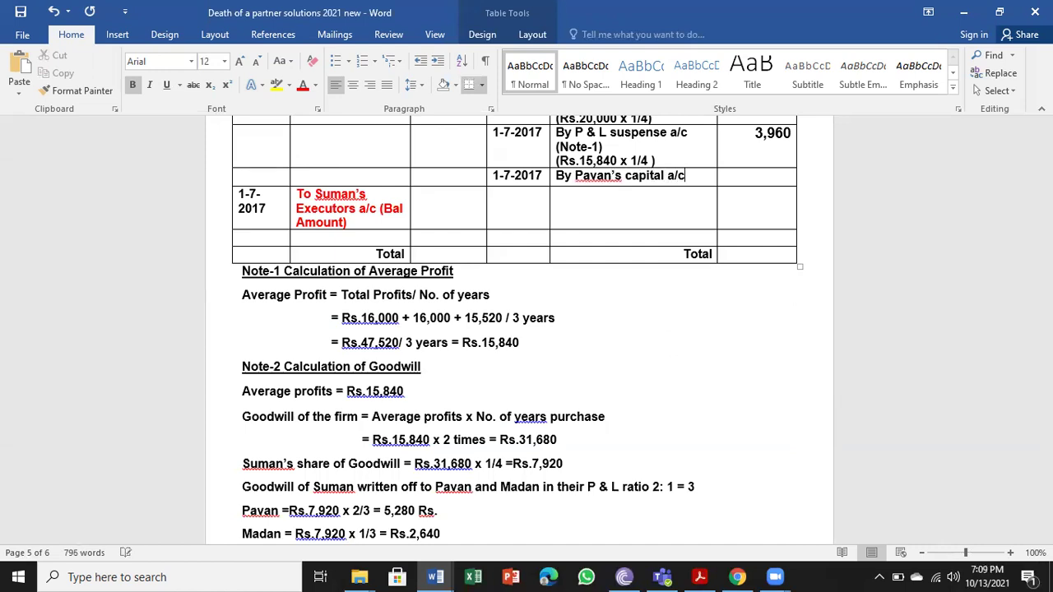
key(Tab)
text(5,280)
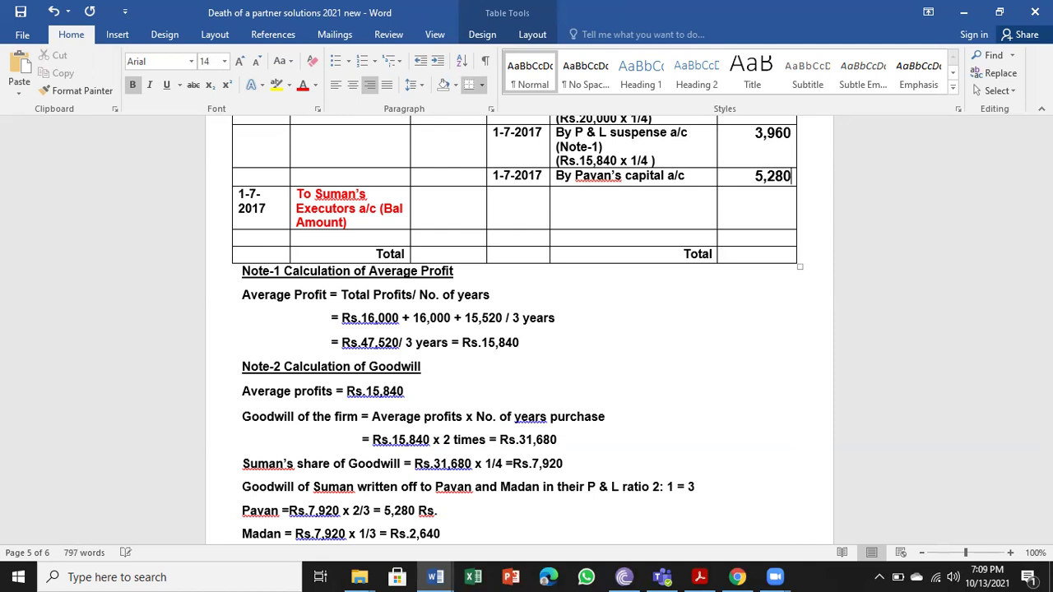
Step: Add the 1-7-2017 row 'By Madan's capital a/c' for 2,640 and save
key(Down)
key(Left)
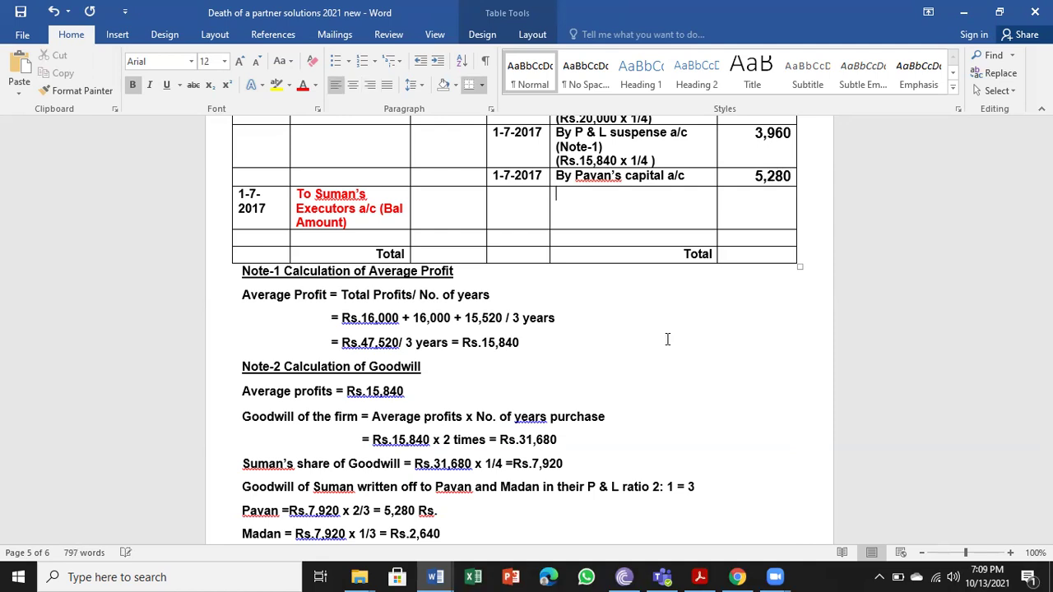
text(1-7)
text(-2017)
text(By )
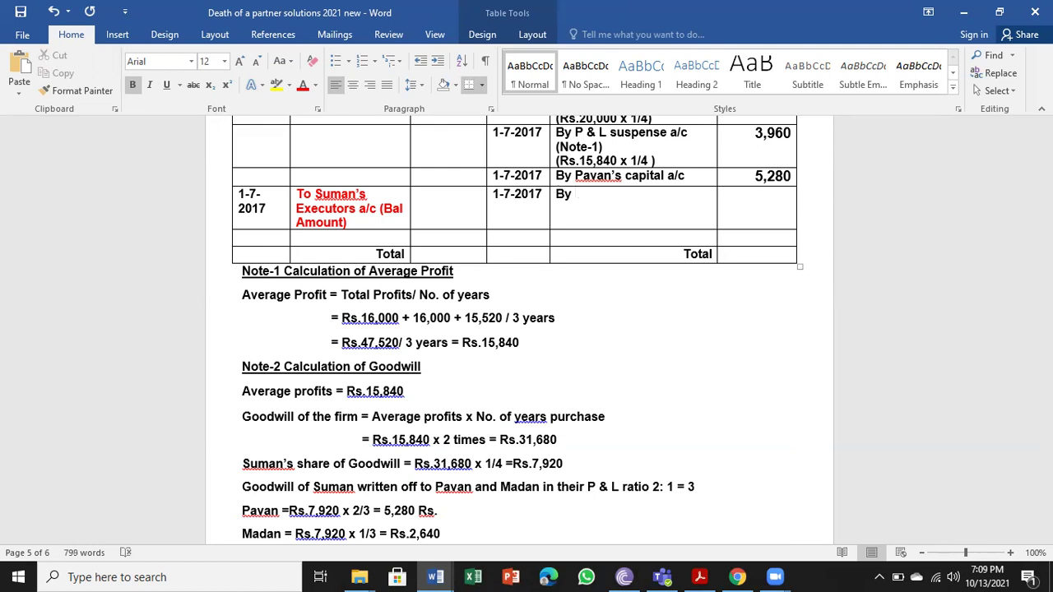
text(Madan.s cap)
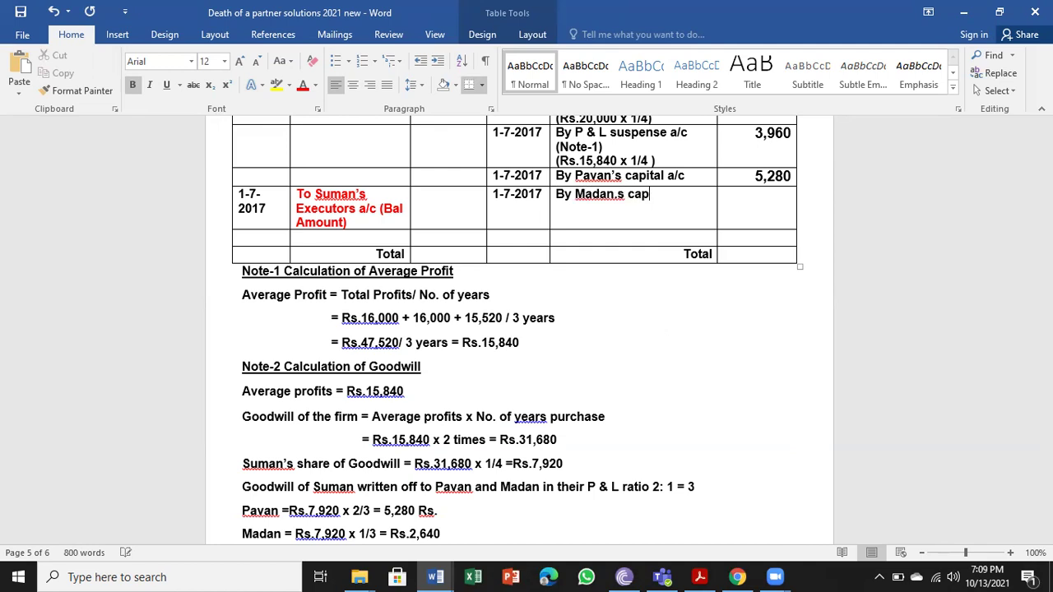
text(ital a/c)
key(BackSpace)
key(BackSpace)
text(/c)
key(Tab)
text(2,640)
key(ctrl+s)
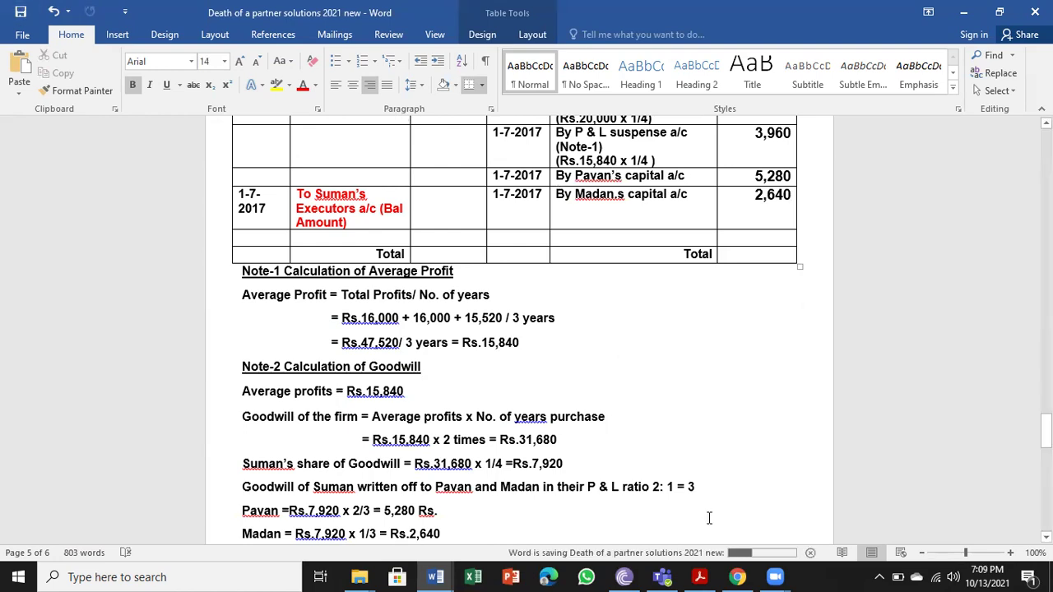
Step: Check the question in the PDF, then return to the Word solution document
click(701, 577)
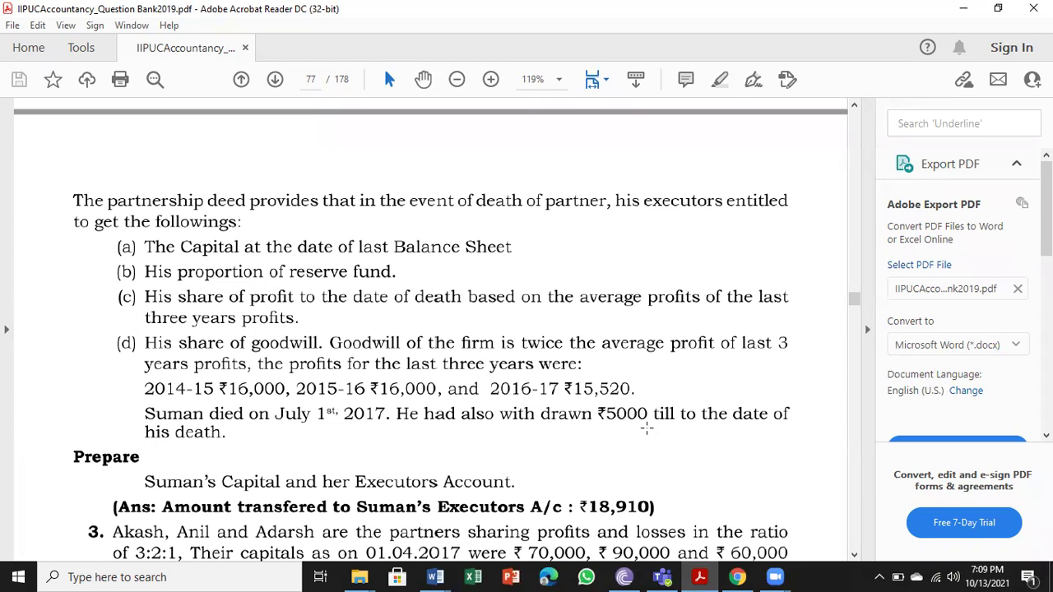
click(435, 577)
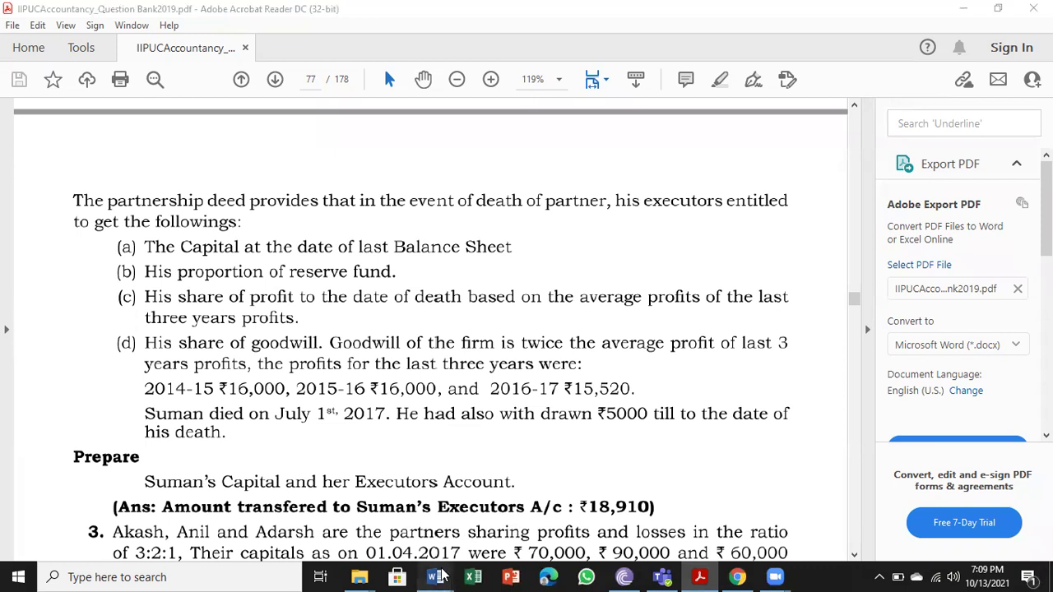
click(370, 525)
Step: Enter 5,000 as the To Drawings a/c amount and save
scroll(486, 242, up, 3)
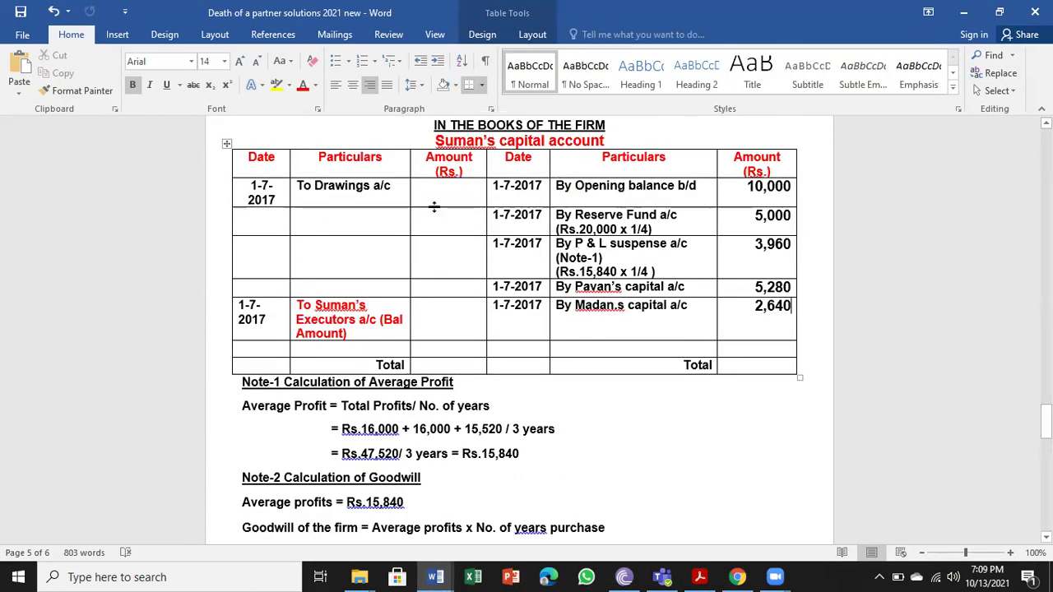
text(5,000)
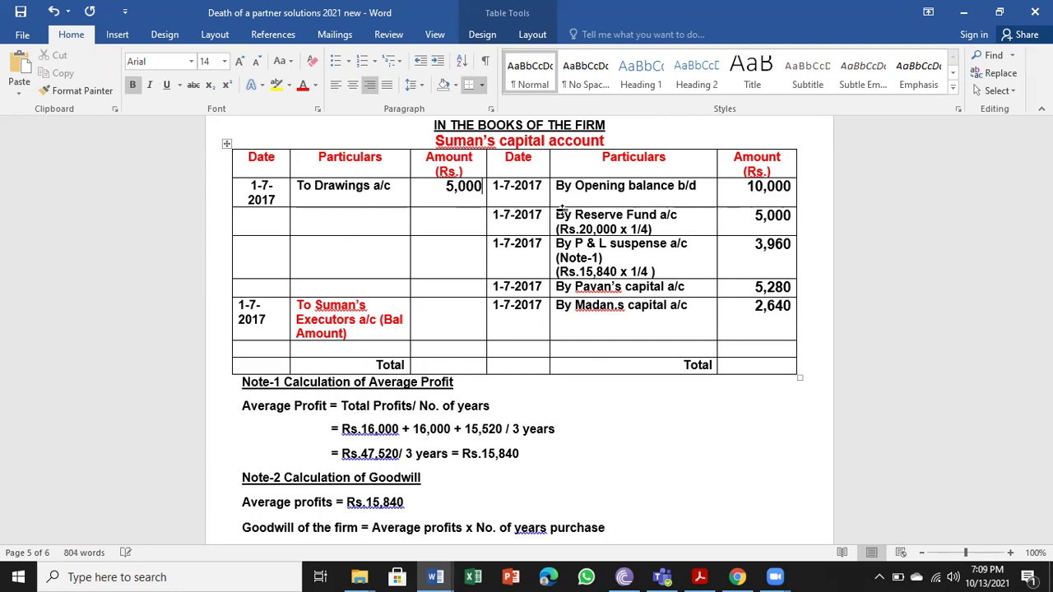
key(ctrl+s)
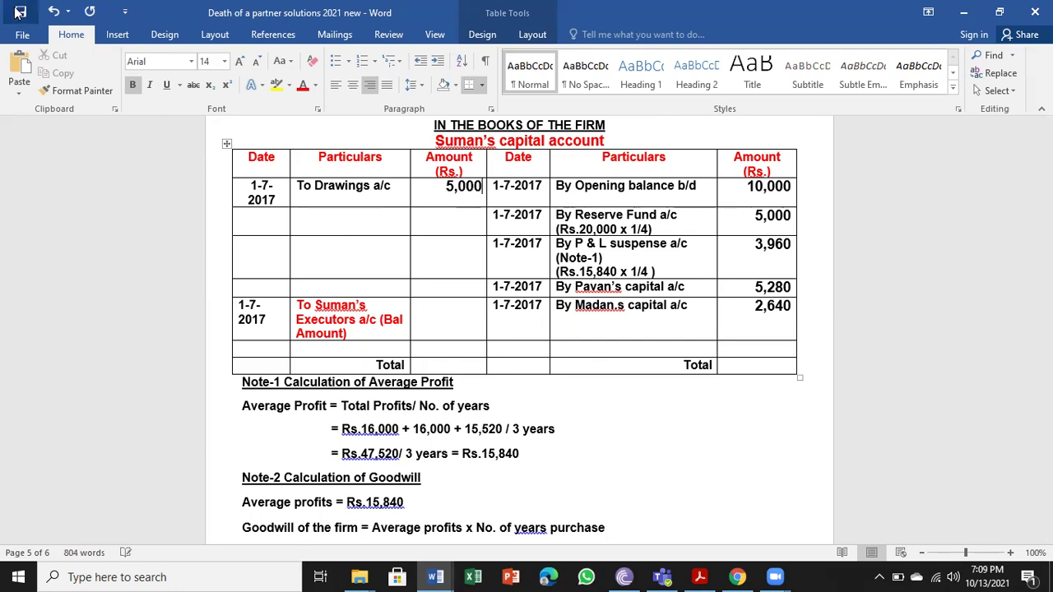
click(739, 365)
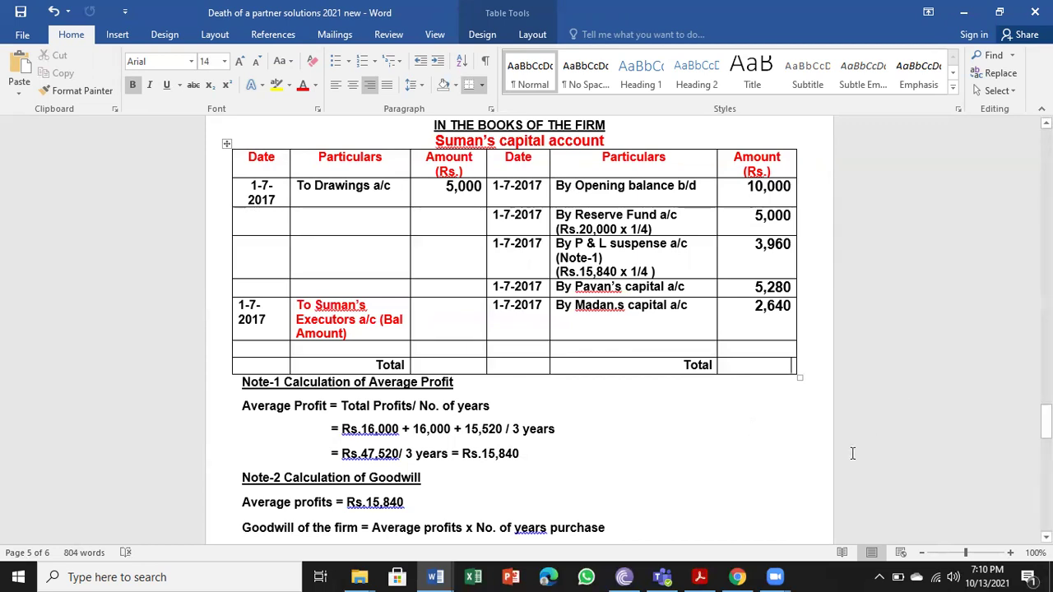
Step: Enter 21,880 for the Executors a/c balance and 26,880 as the Total, then save
scroll(831, 395, down, 3)
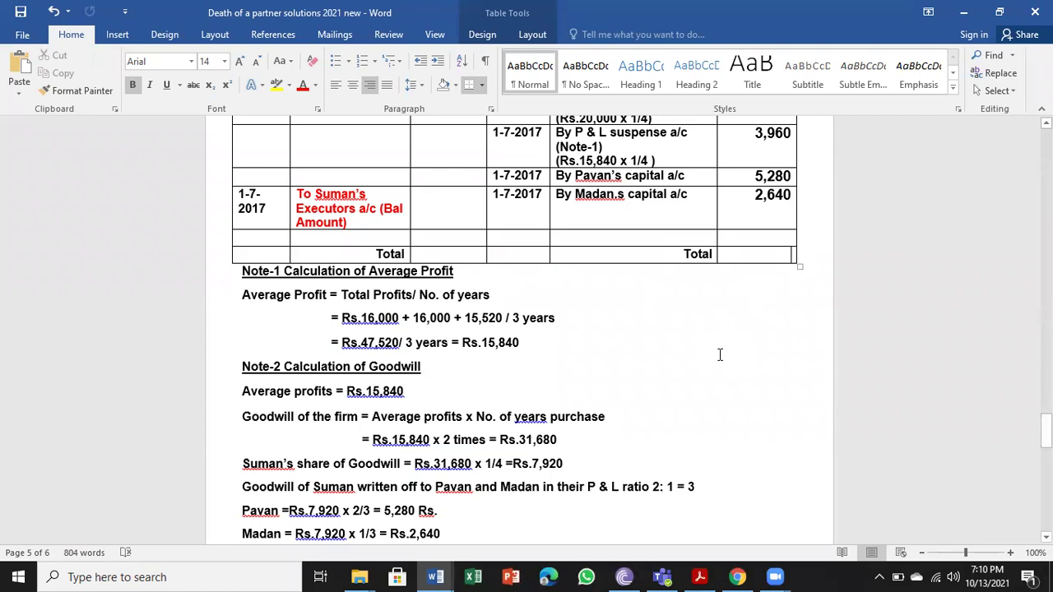
text(21,880)
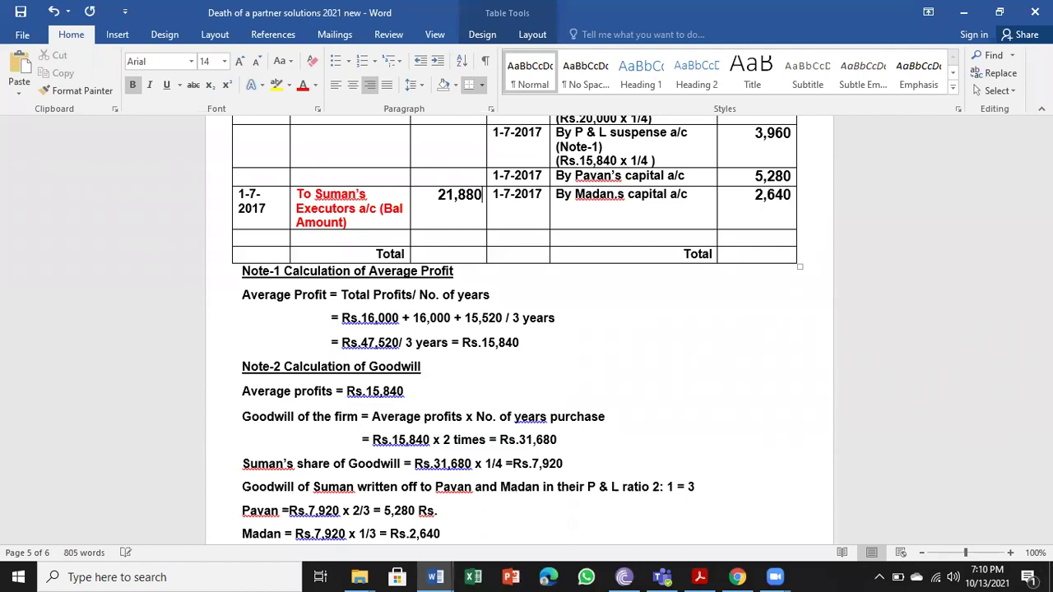
click(733, 251)
text(26,880)
click(440, 257)
text(26,880)
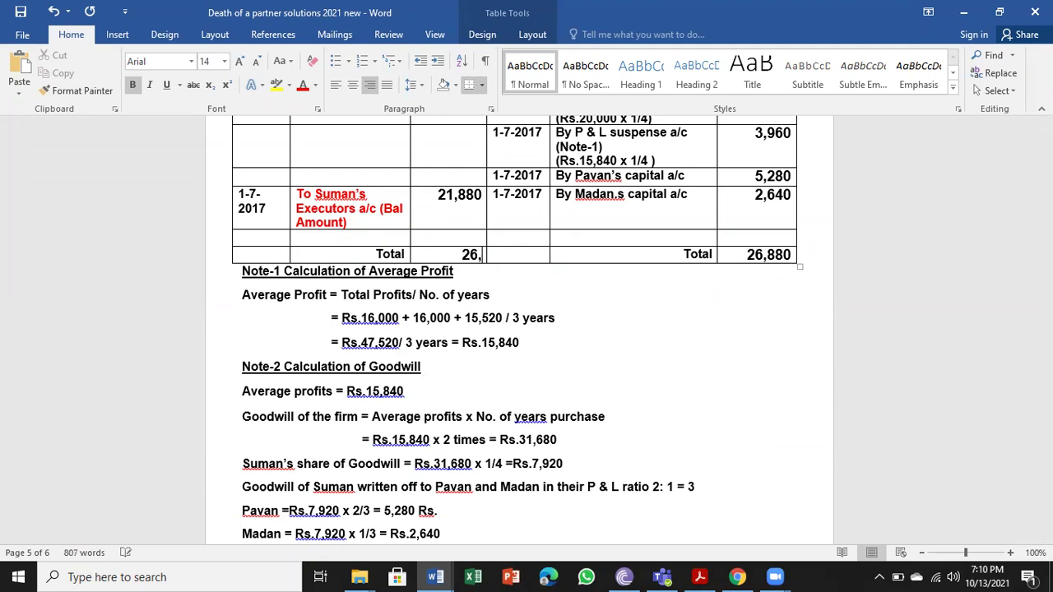
click(20, 11)
scroll(374, 219, up, 3)
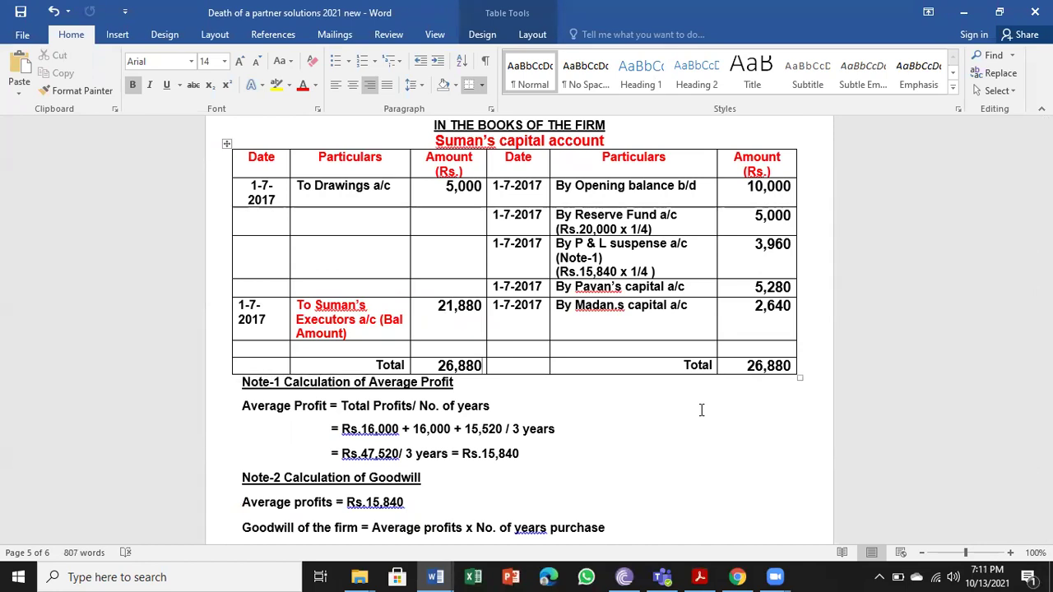
click(964, 18)
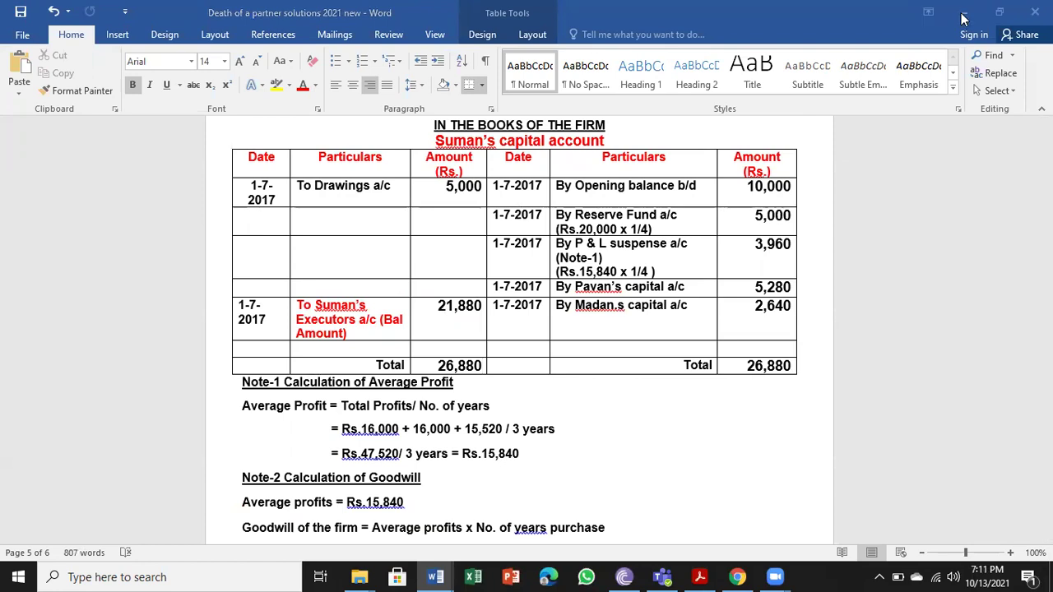